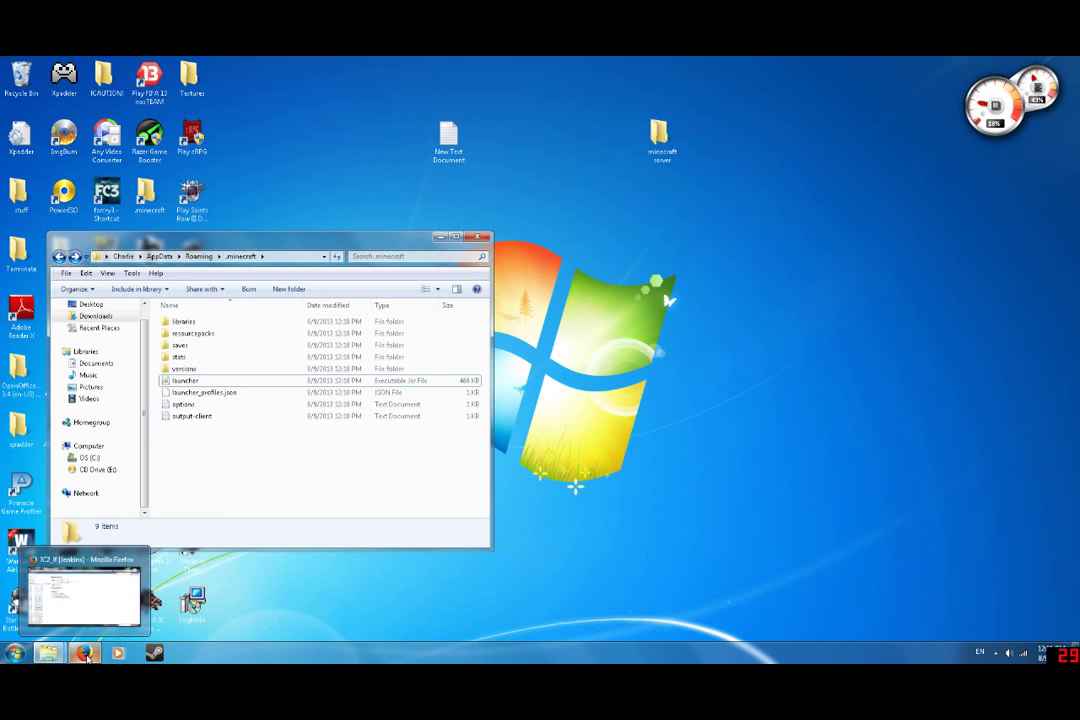
Step: Run the downloaded minecraftforge-installer-1.6.2-9.10.0.804.jar from Firefox and install the Forge client into the .minecraft folder
click(86, 655)
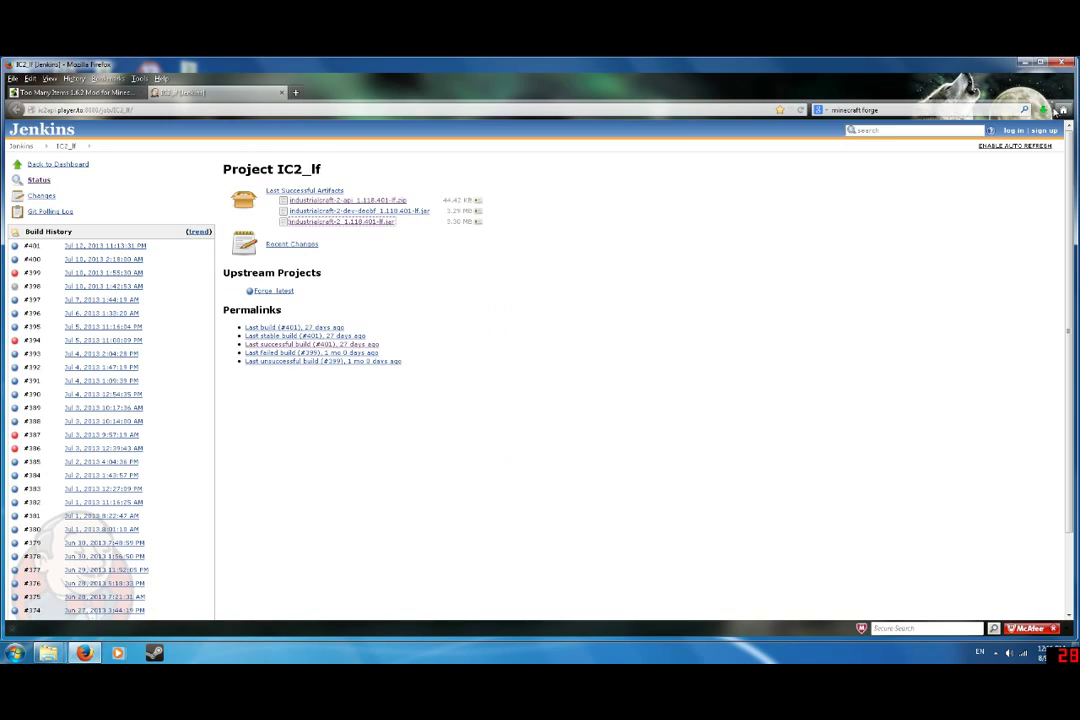
click(1040, 111)
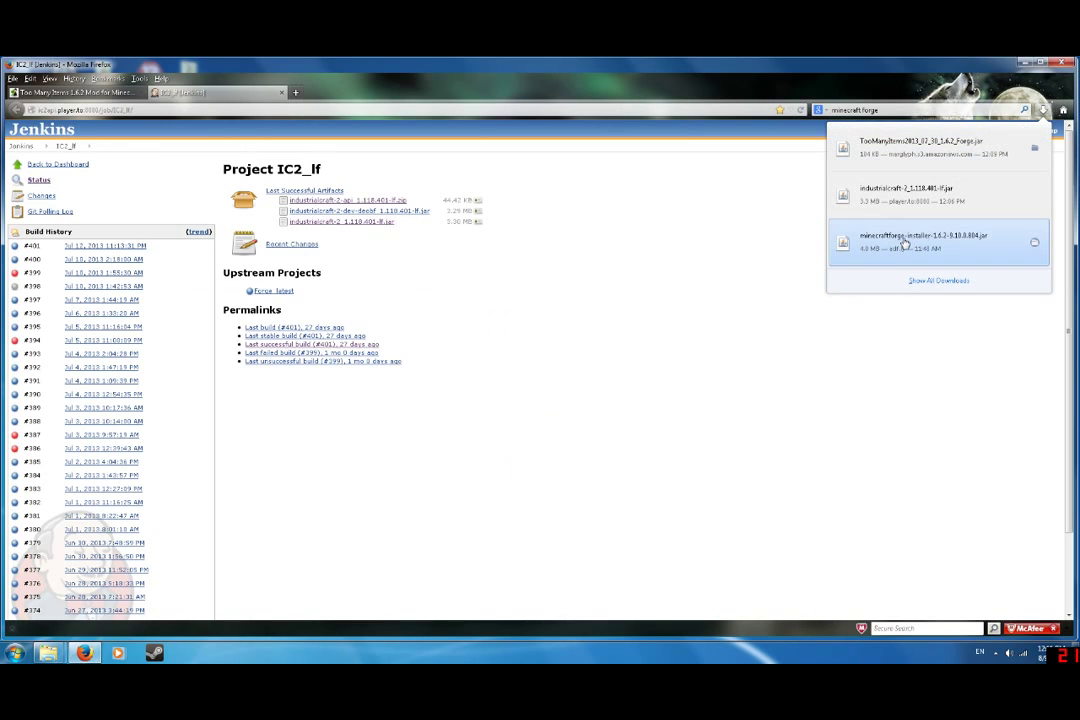
click(906, 242)
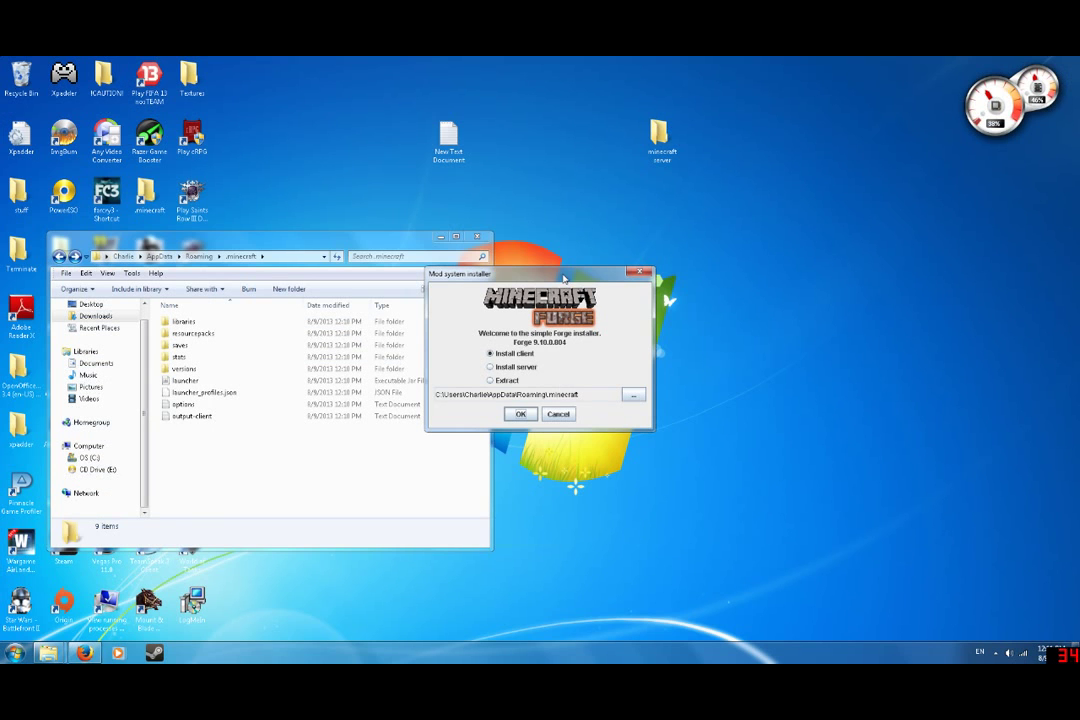
drag(565, 279, 723, 317)
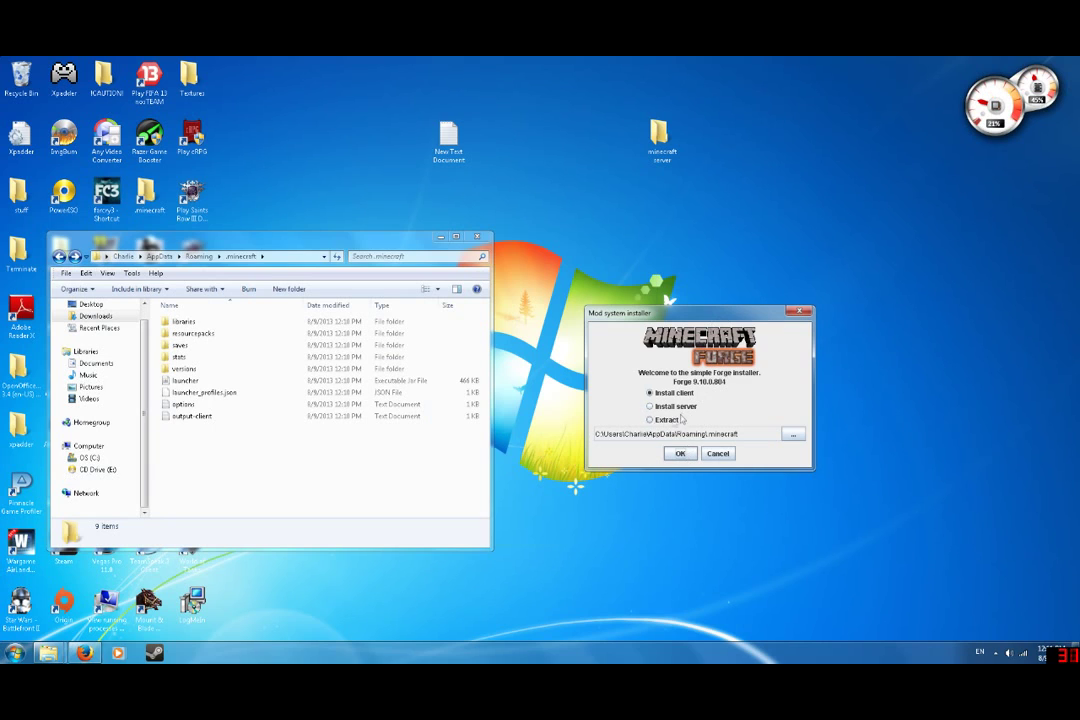
click(679, 454)
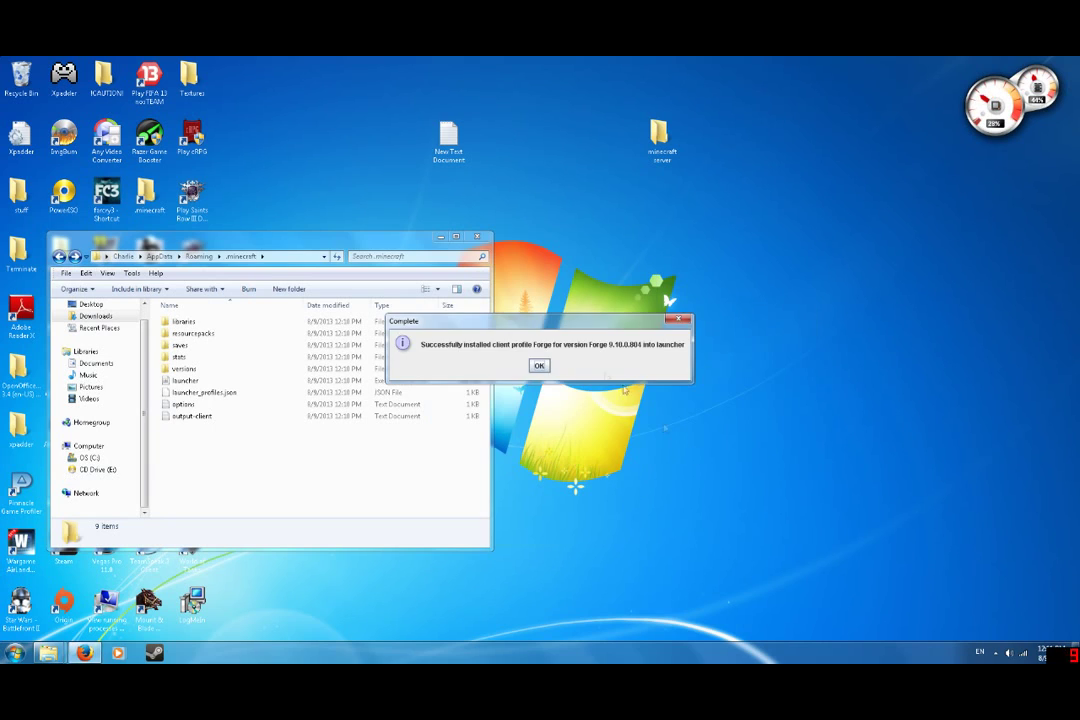
click(540, 367)
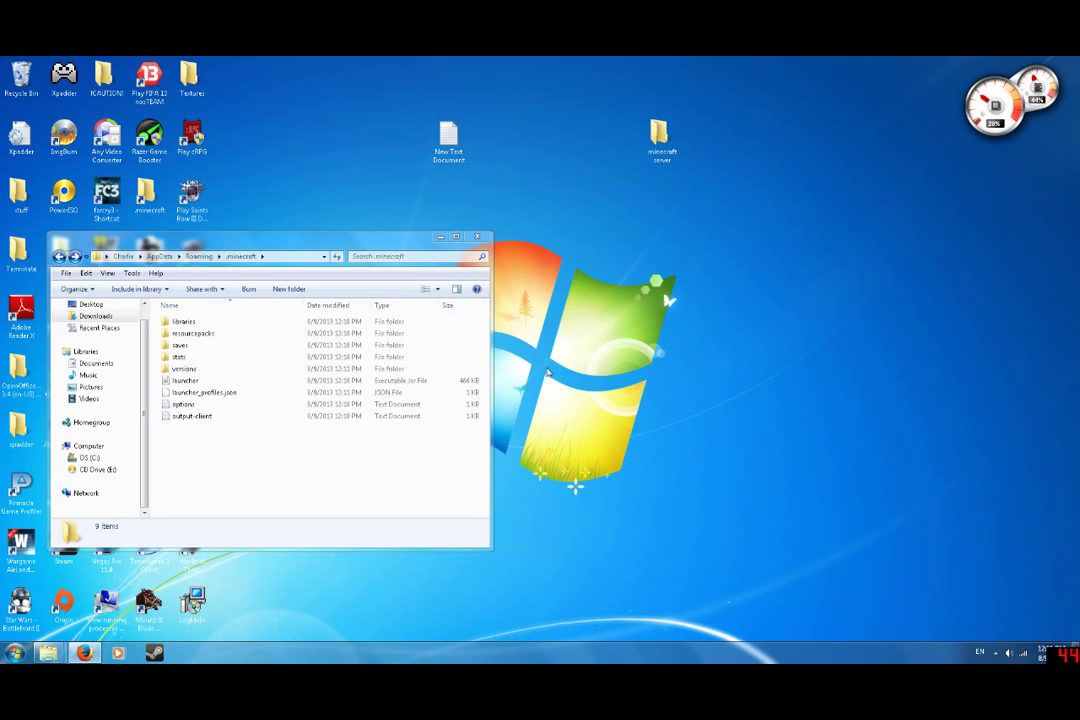
Step: Check the versions folder for the Forge version, return to .minecraft and move the window off the desktop shortcuts
double_click(184, 368)
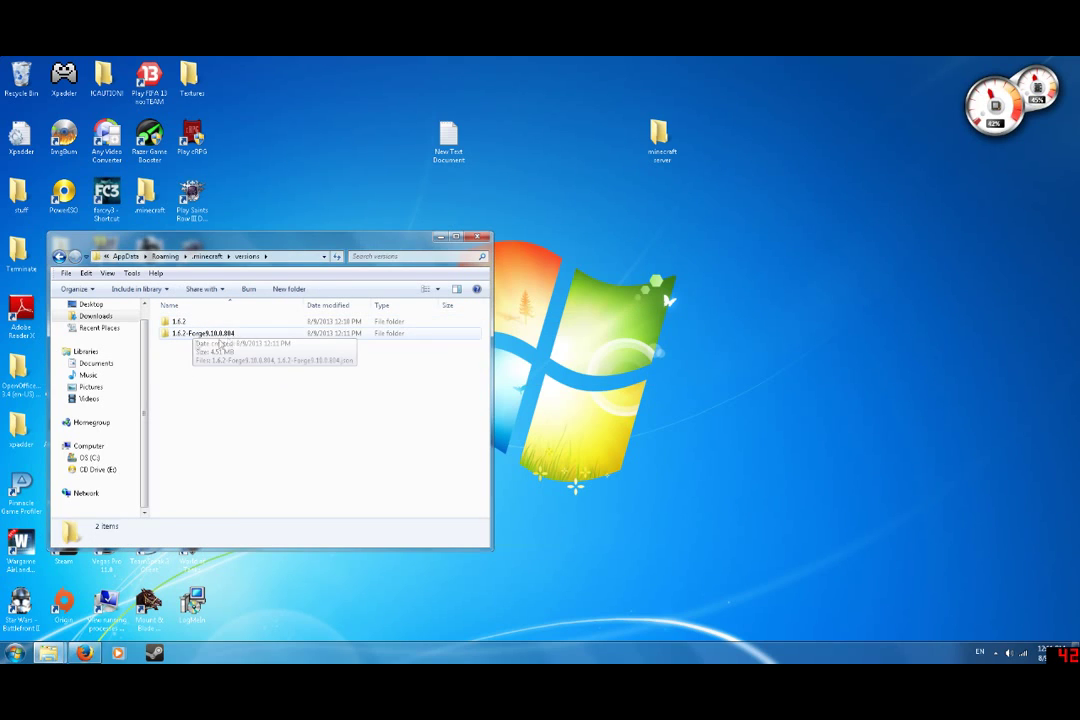
click(59, 256)
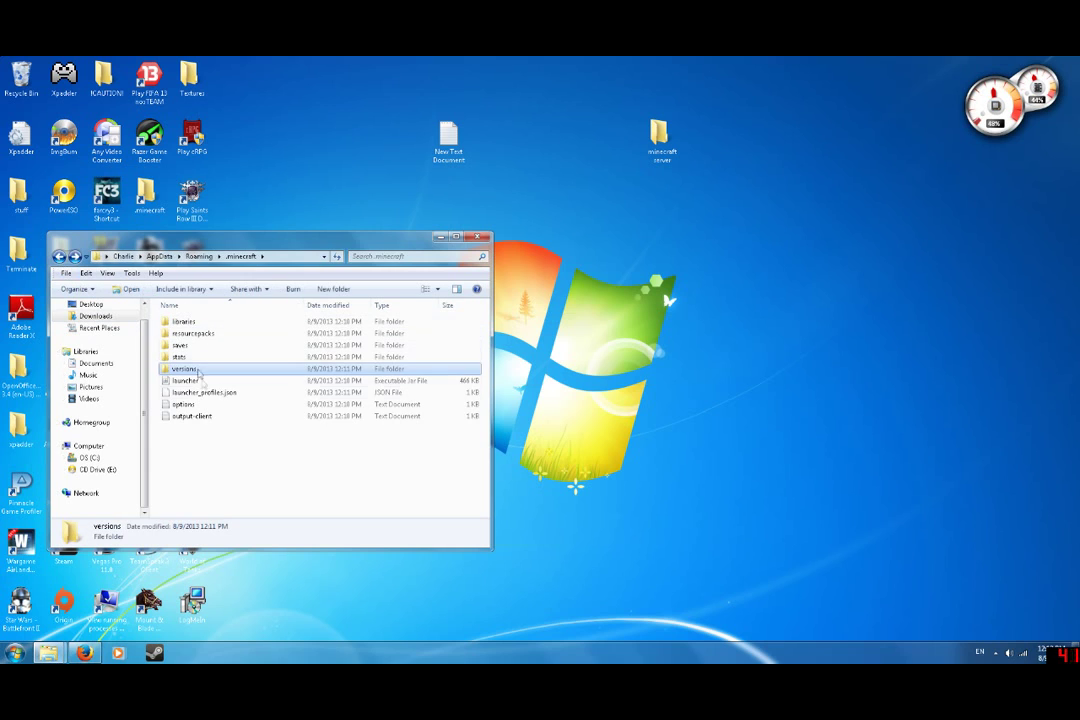
drag(250, 238, 498, 234)
Step: Start the Minecraft launcher and save the profile with release 1.6.2-Forge9.10.0.804 as its version
double_click(108, 434)
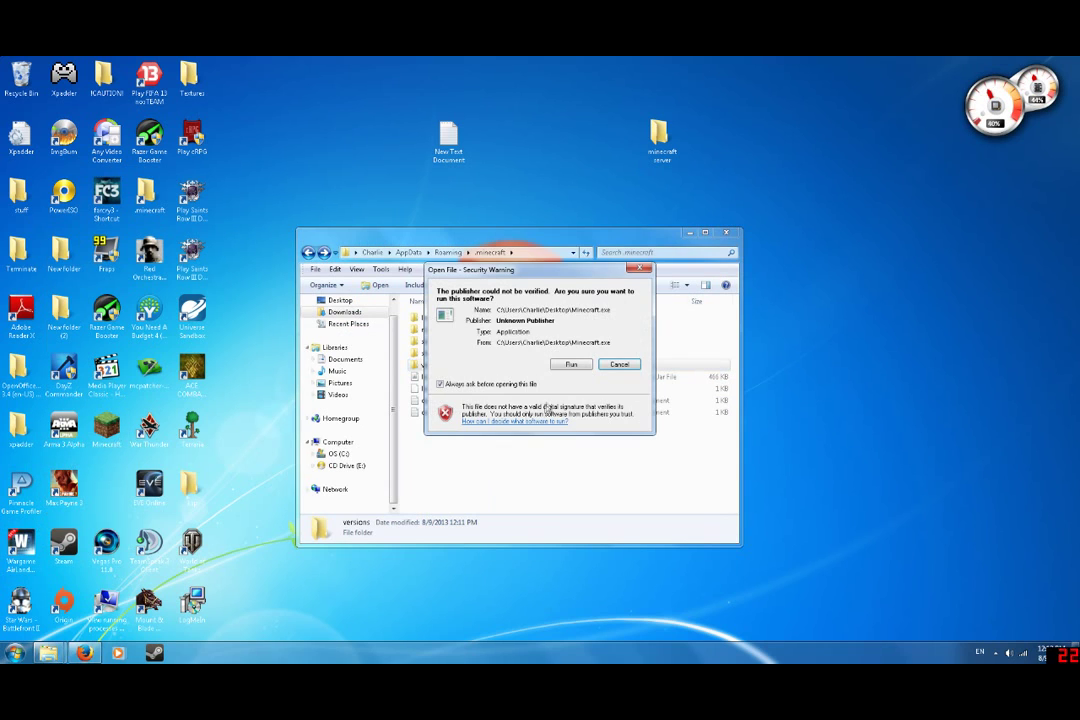
click(571, 364)
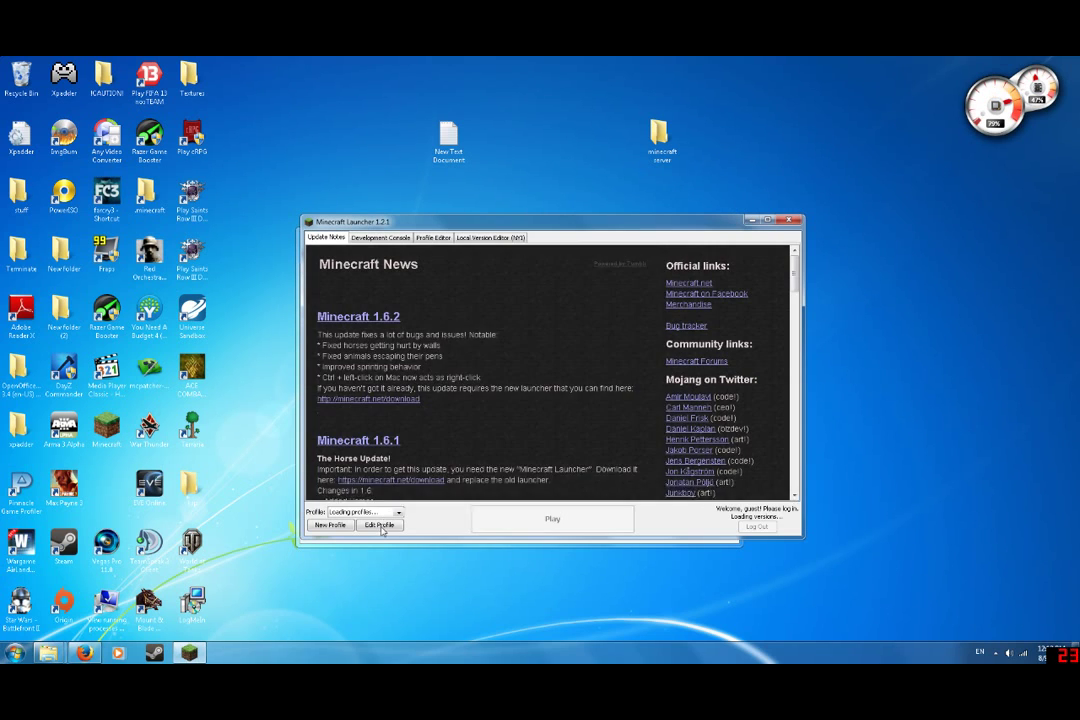
click(380, 526)
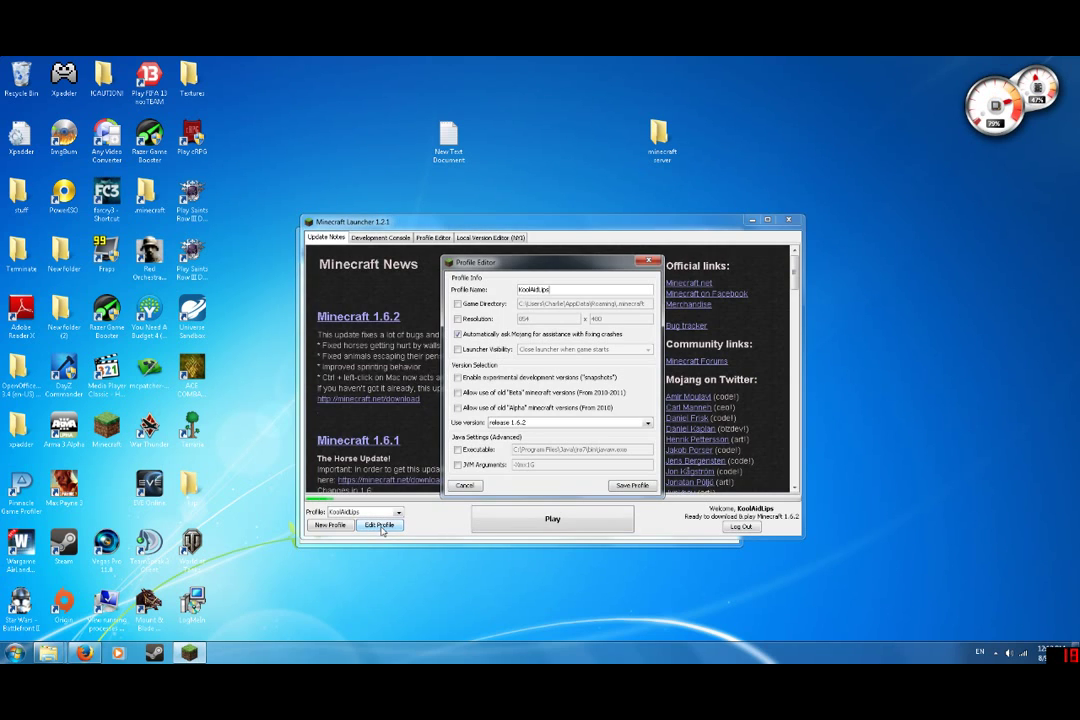
click(546, 424)
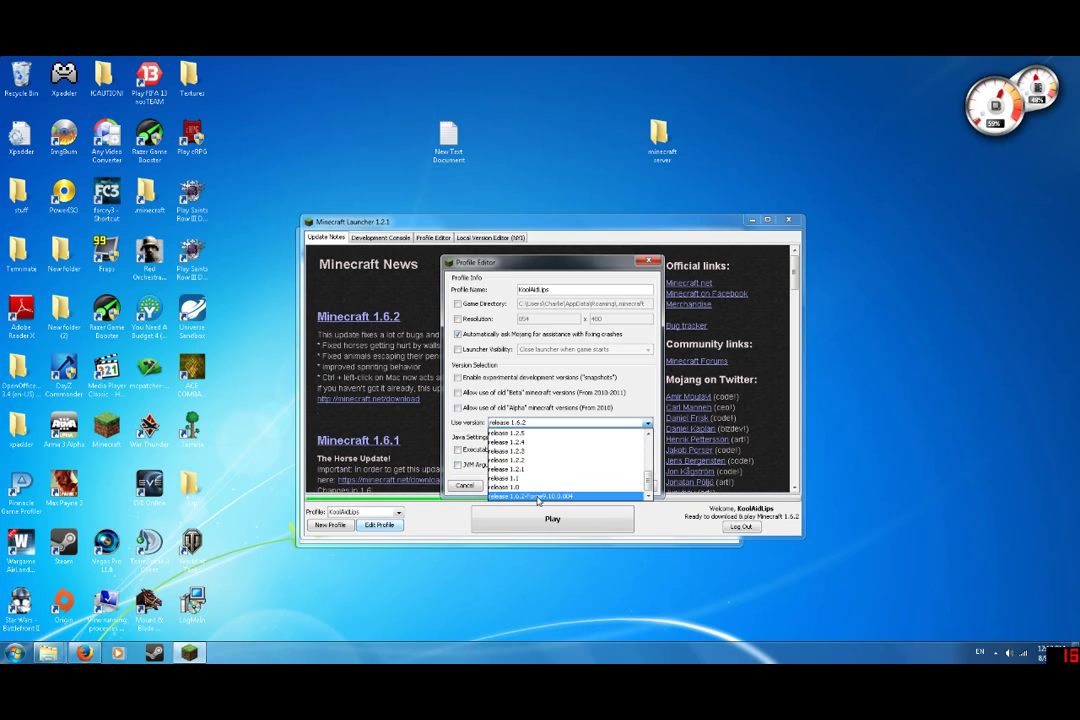
click(538, 497)
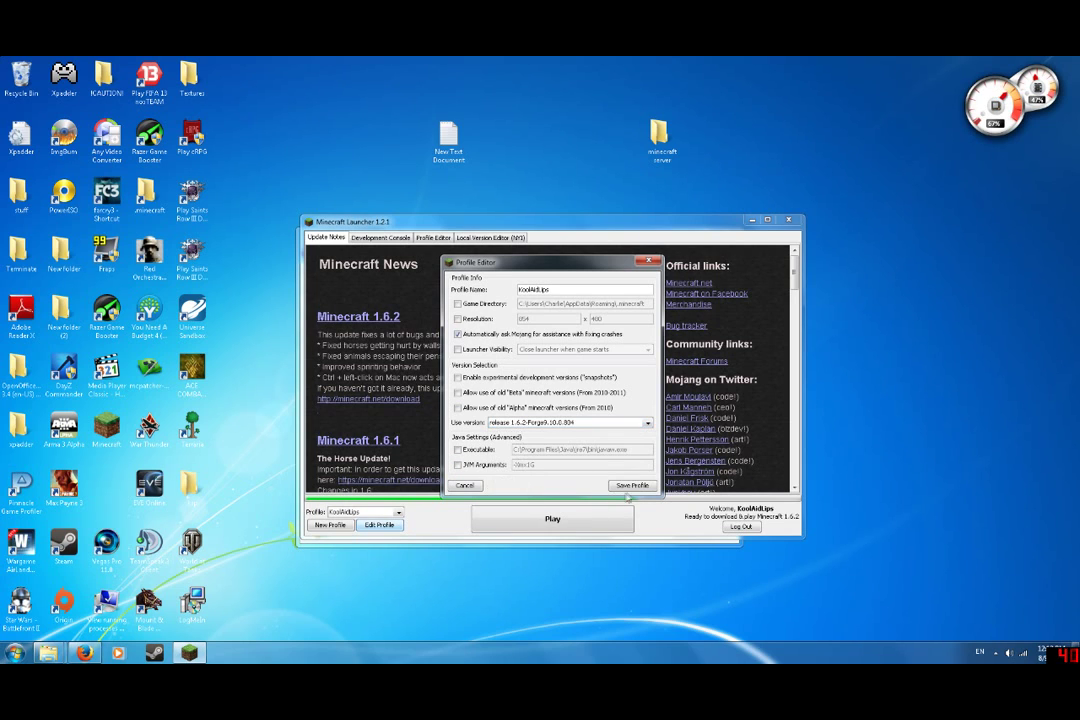
click(631, 486)
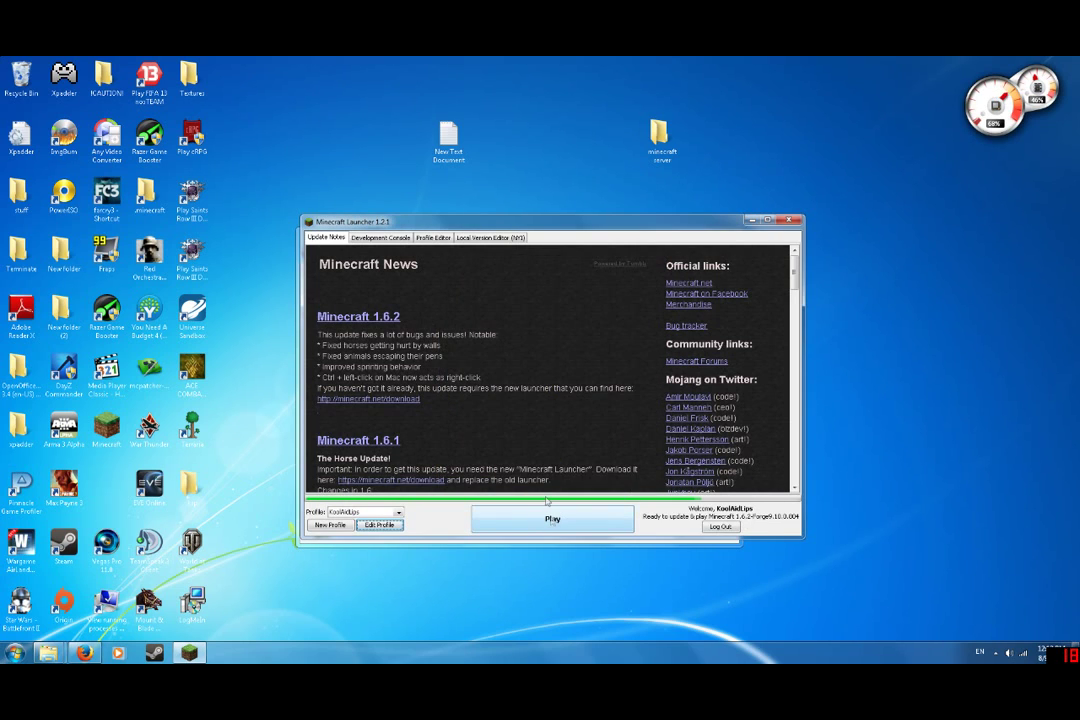
Step: Start the game with the Forge profile and move the .minecraft folder window aside while it loads
click(432, 238)
click(328, 238)
click(549, 529)
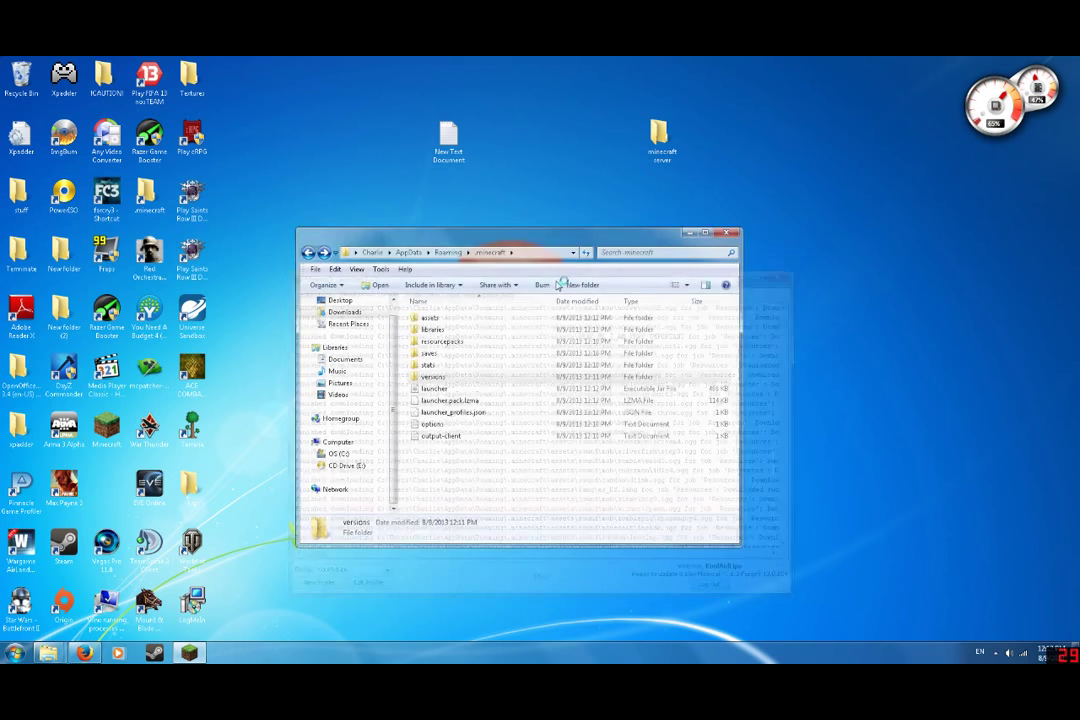
drag(578, 234, 738, 104)
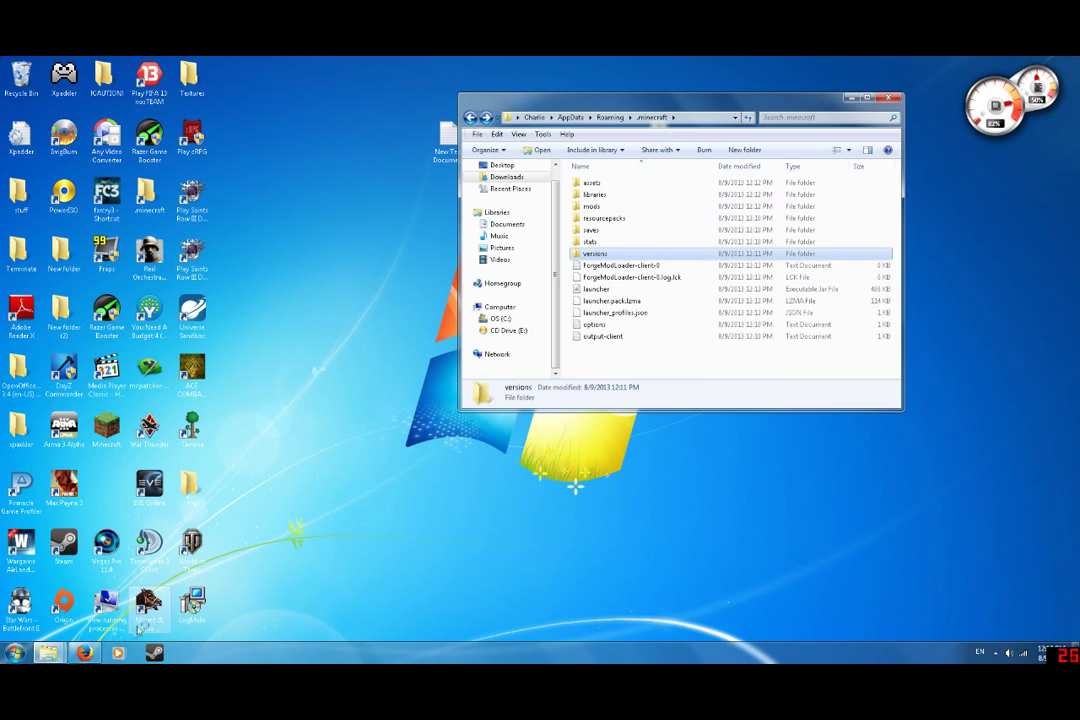
mouse_move(47, 652)
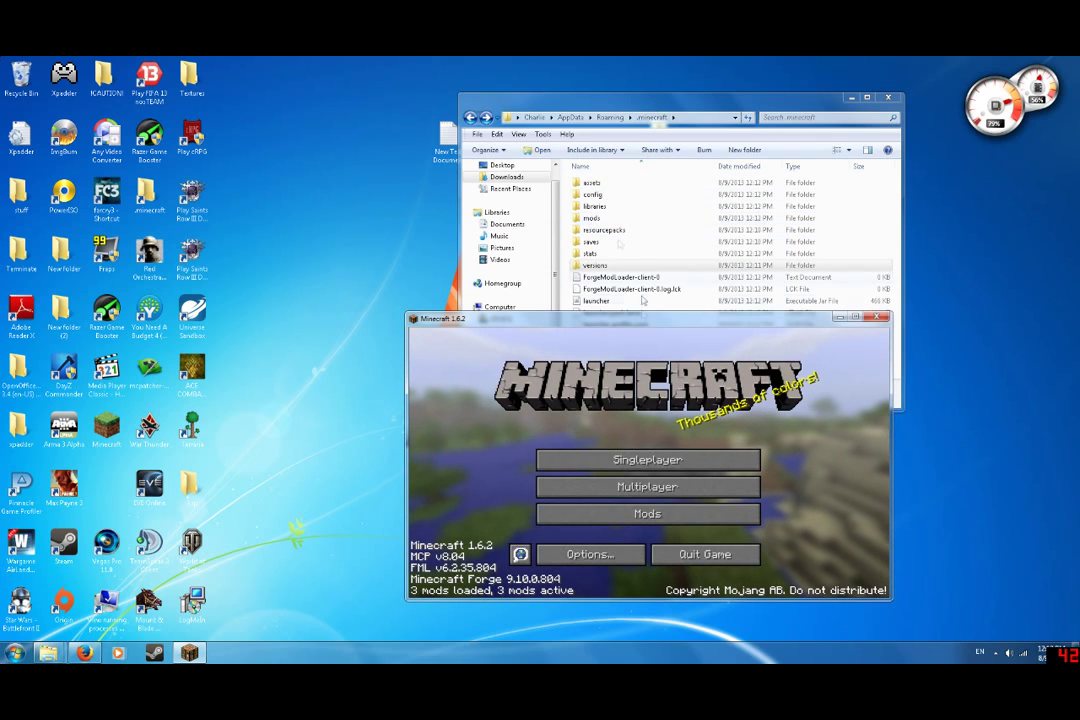
Step: Look at the installed mods in Minecraft's mod list and quit the game
drag(643, 314, 535, 312)
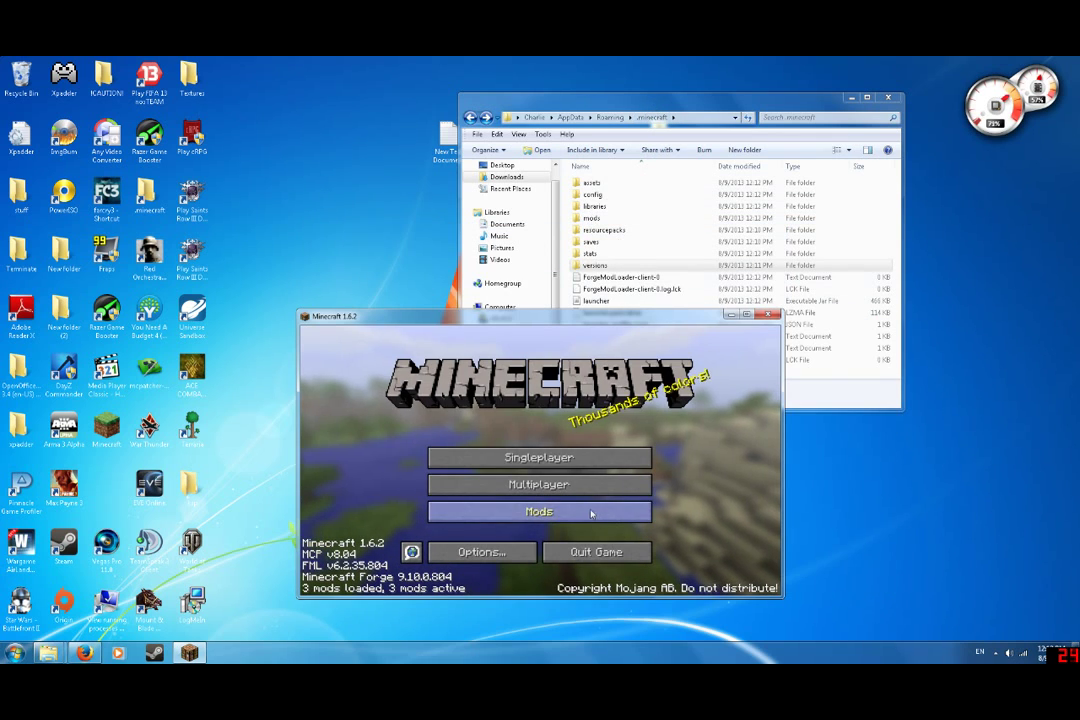
click(591, 514)
click(560, 561)
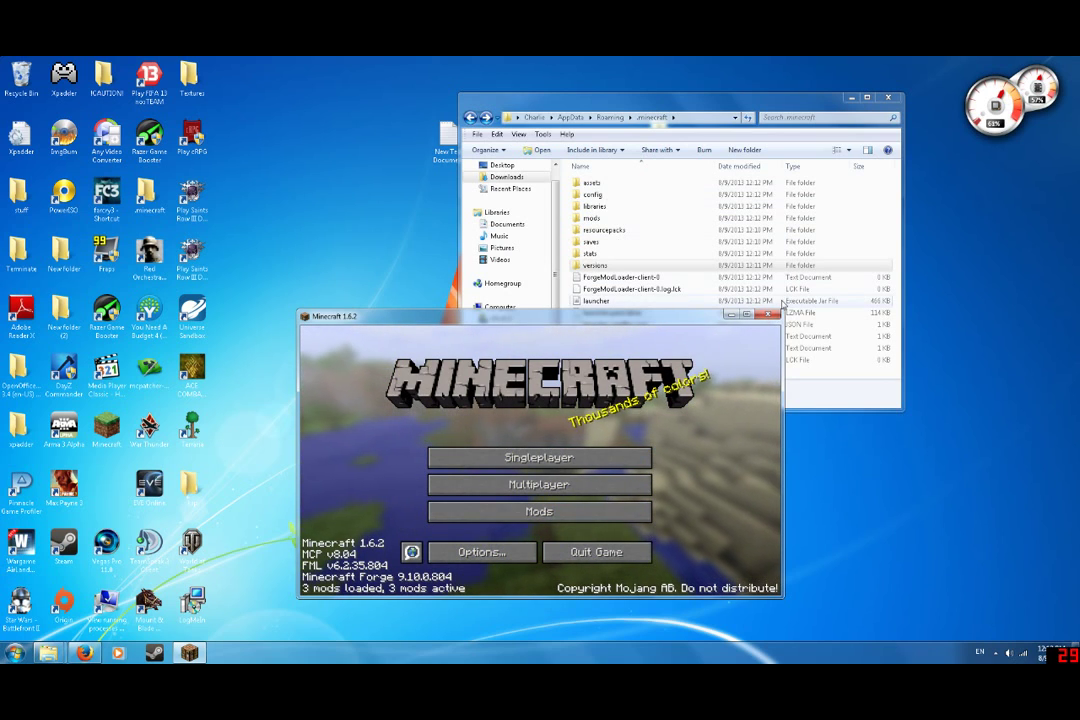
click(600, 557)
Step: Open the mods folder in .minecraft and copy TooManyItems2013_07_30_1.6.2_Forge.jar into it from Firefox's full downloads list
double_click(612, 220)
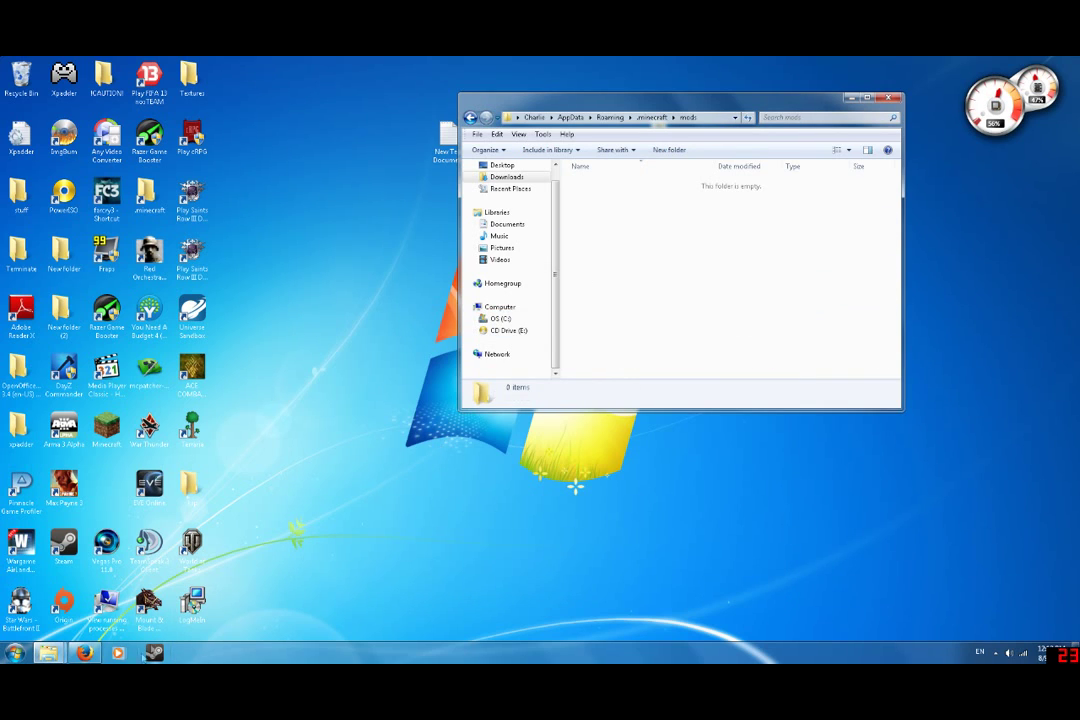
click(84, 652)
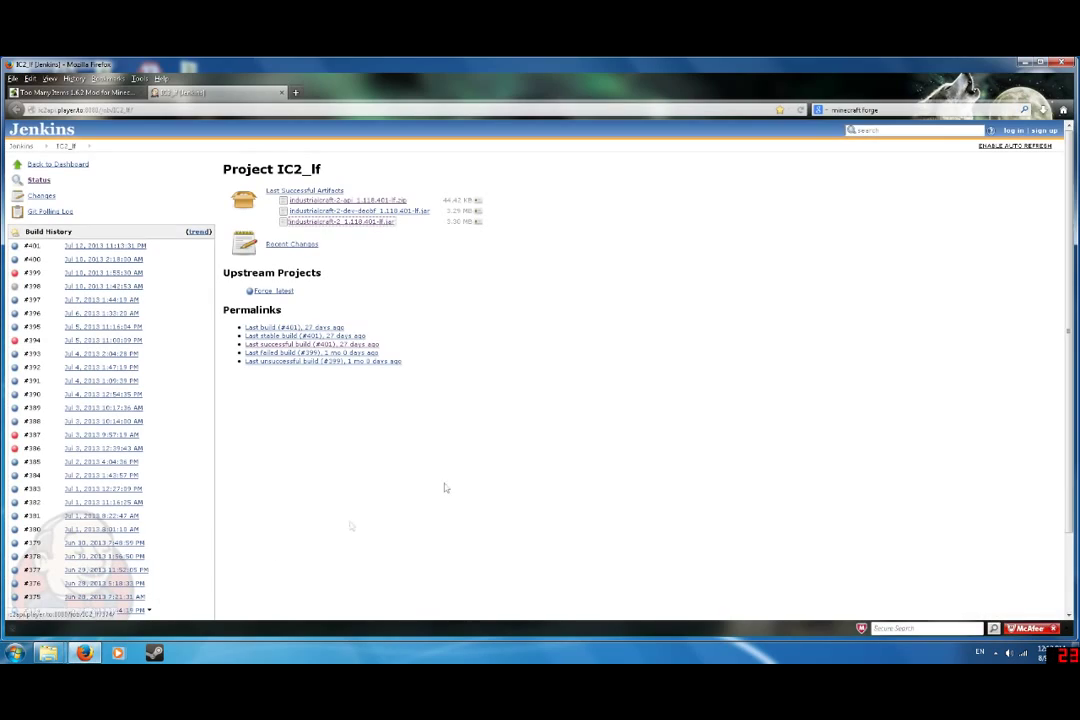
click(1043, 110)
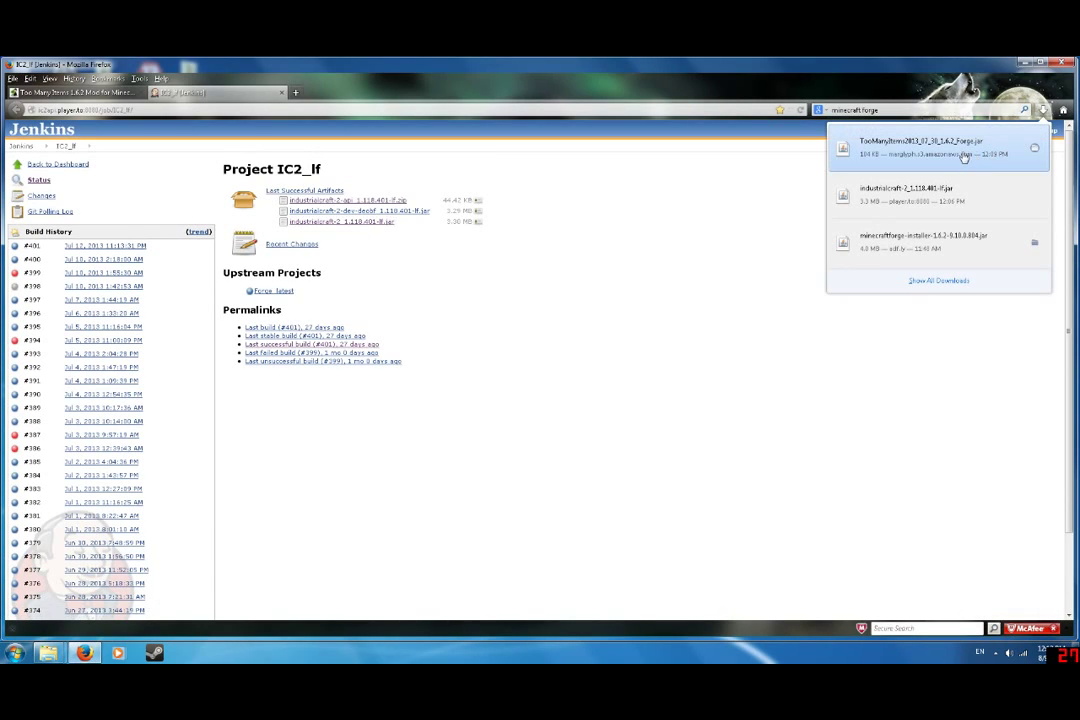
click(965, 157)
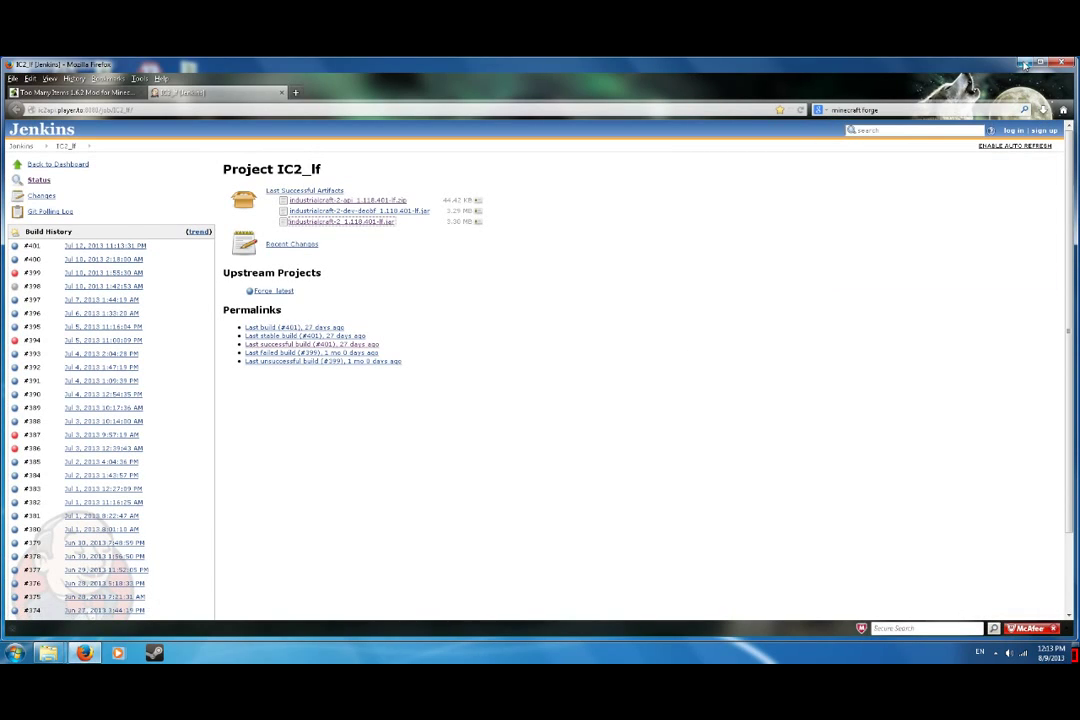
click(1043, 110)
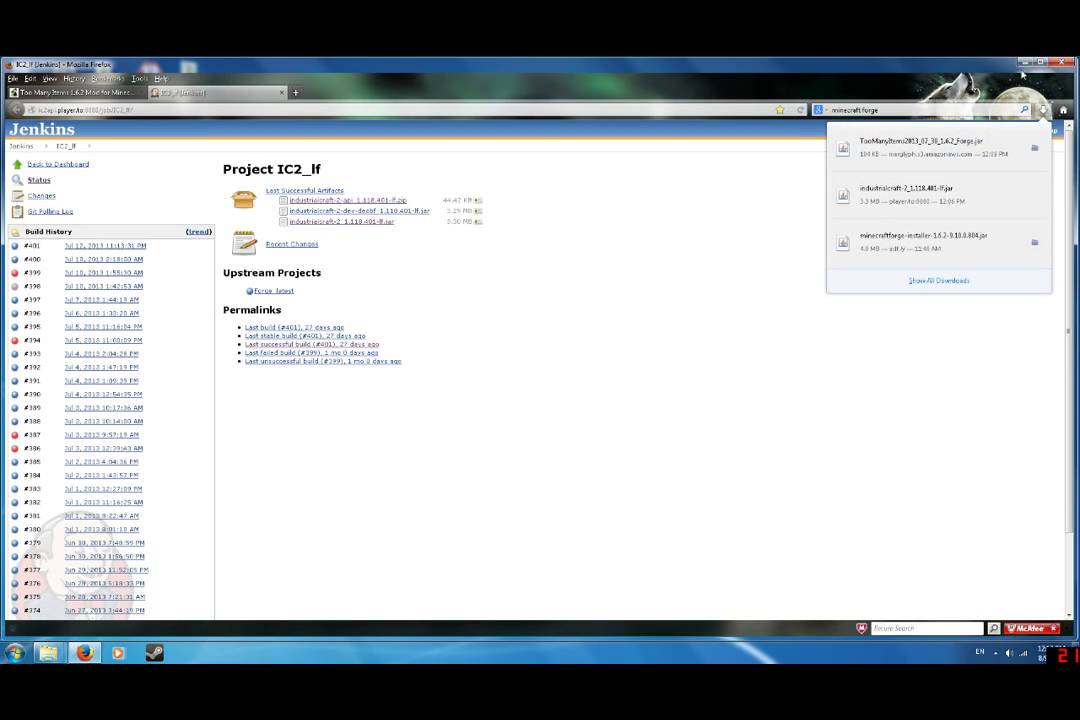
click(936, 280)
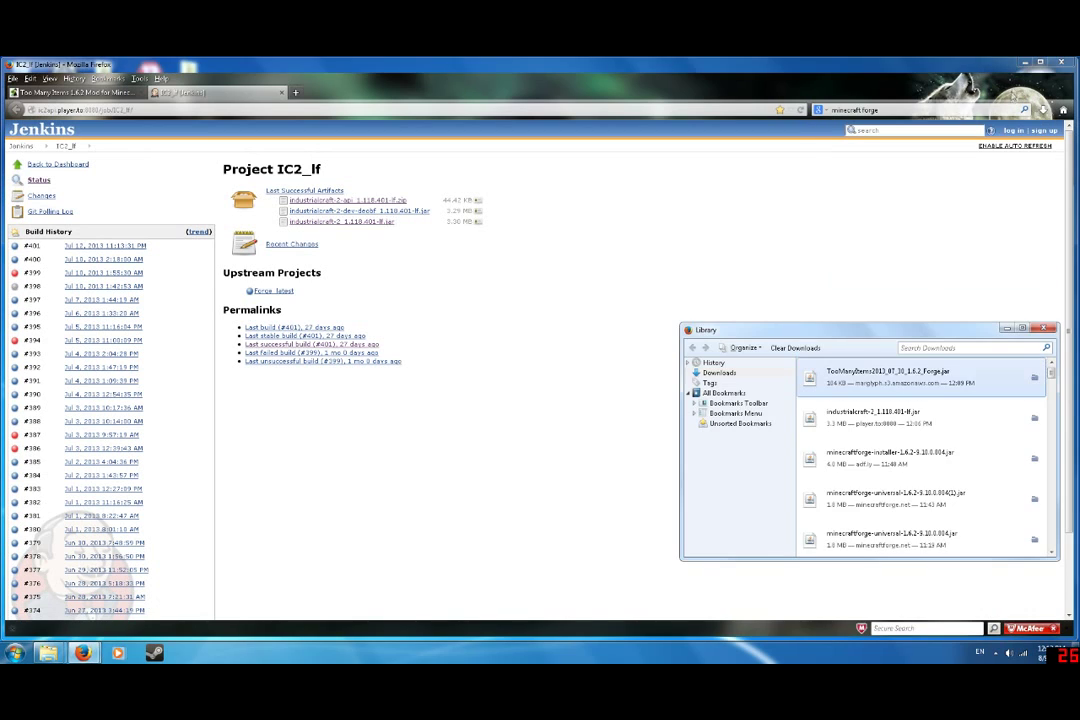
click(1021, 62)
drag(880, 378, 699, 296)
click(726, 376)
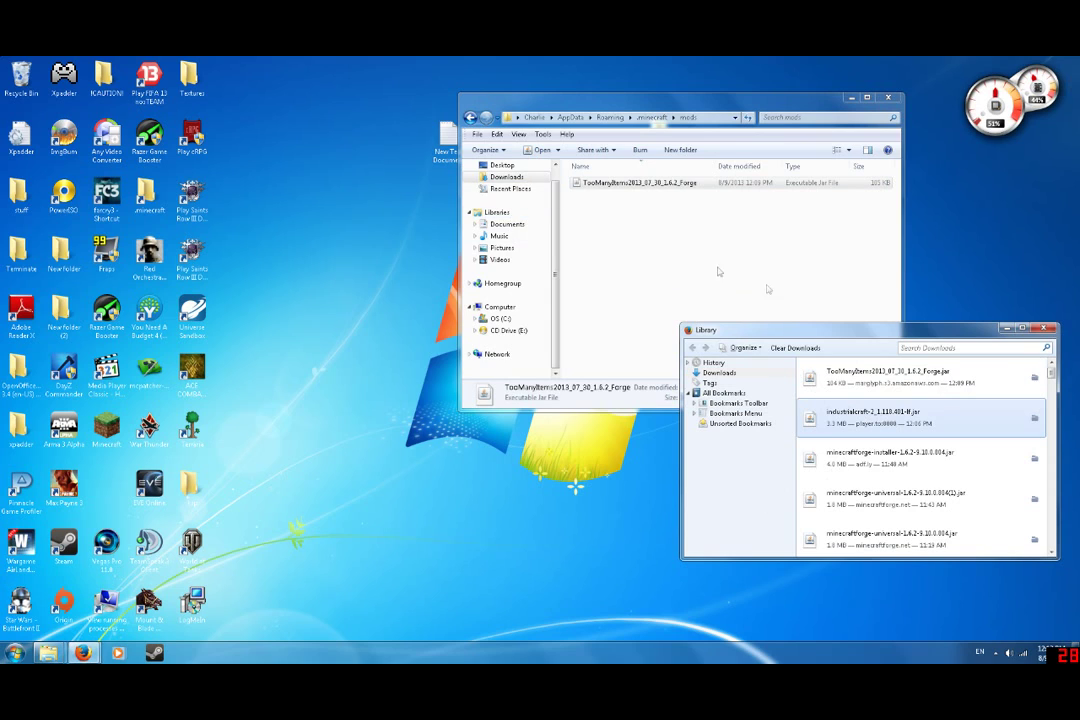
Step: Download industrialcraft-2_1.118.401-lf.jar again from its Jenkins page, close the extra page and minimize the browser
right_click(903, 430)
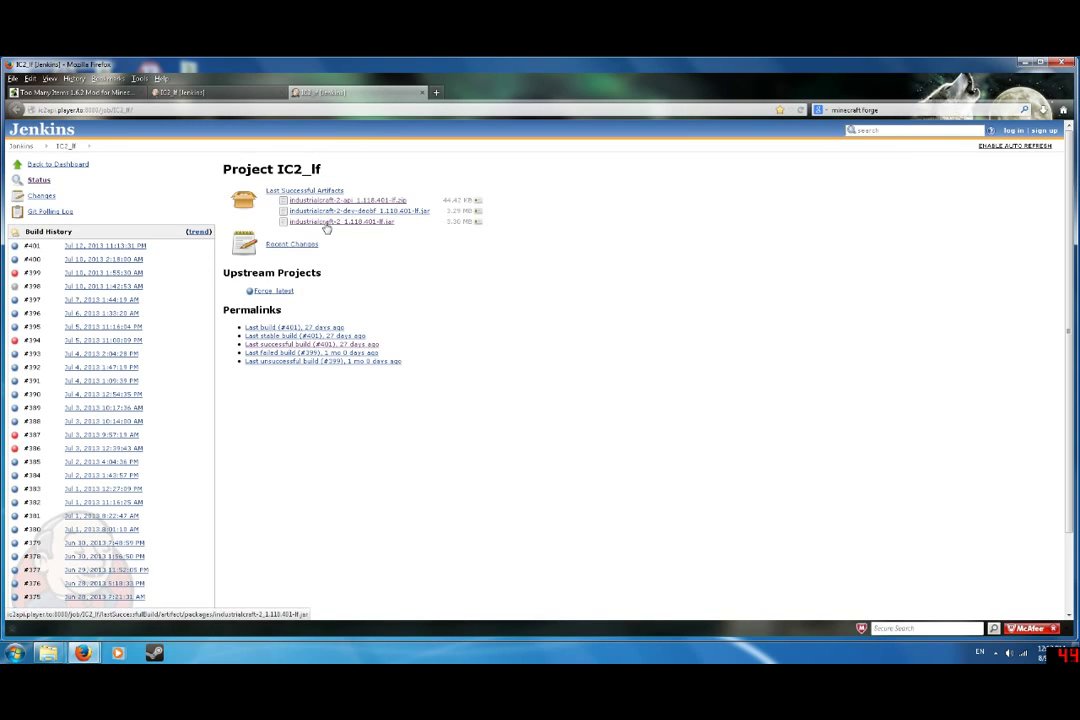
click(330, 221)
click(822, 457)
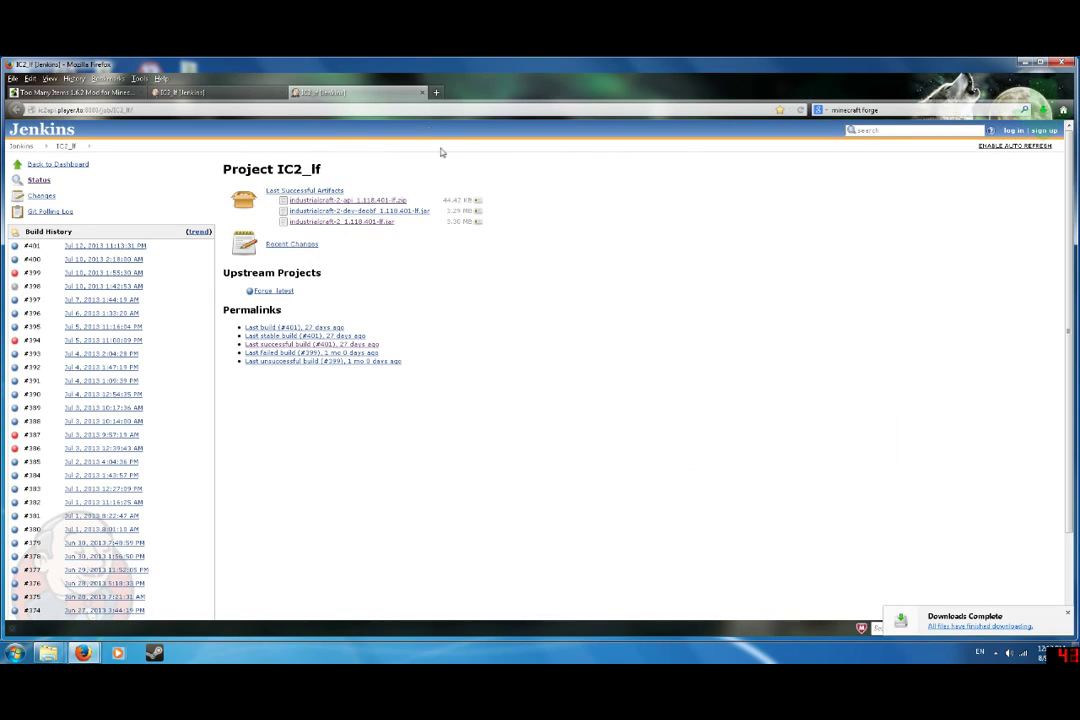
click(1043, 108)
click(937, 478)
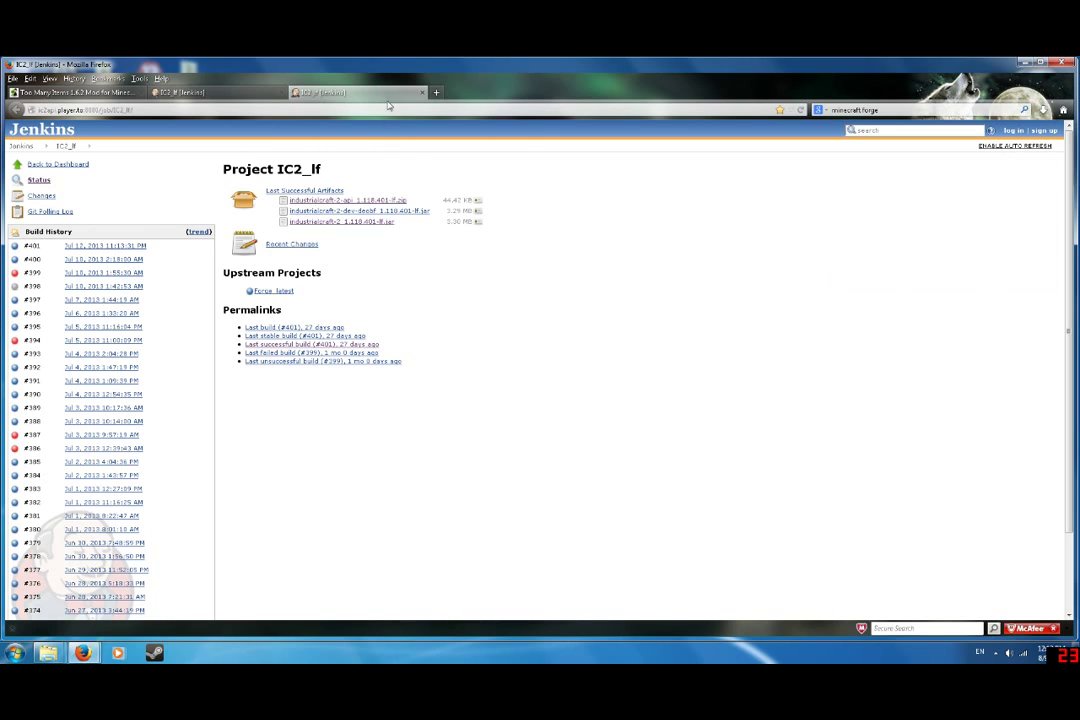
click(421, 93)
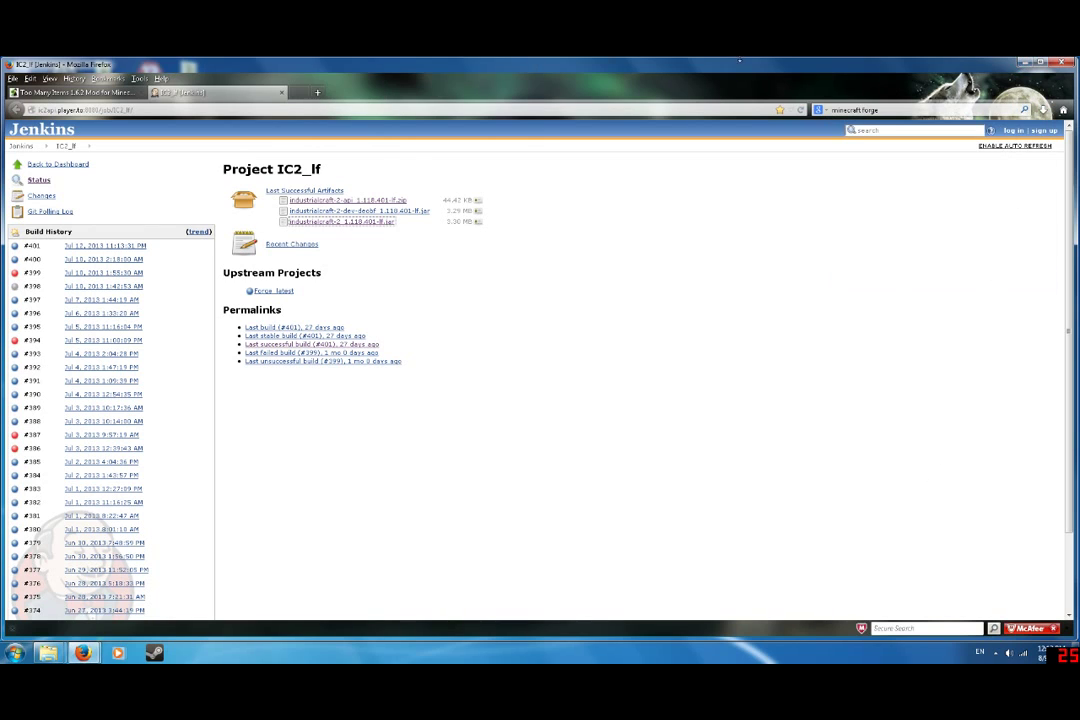
click(1027, 63)
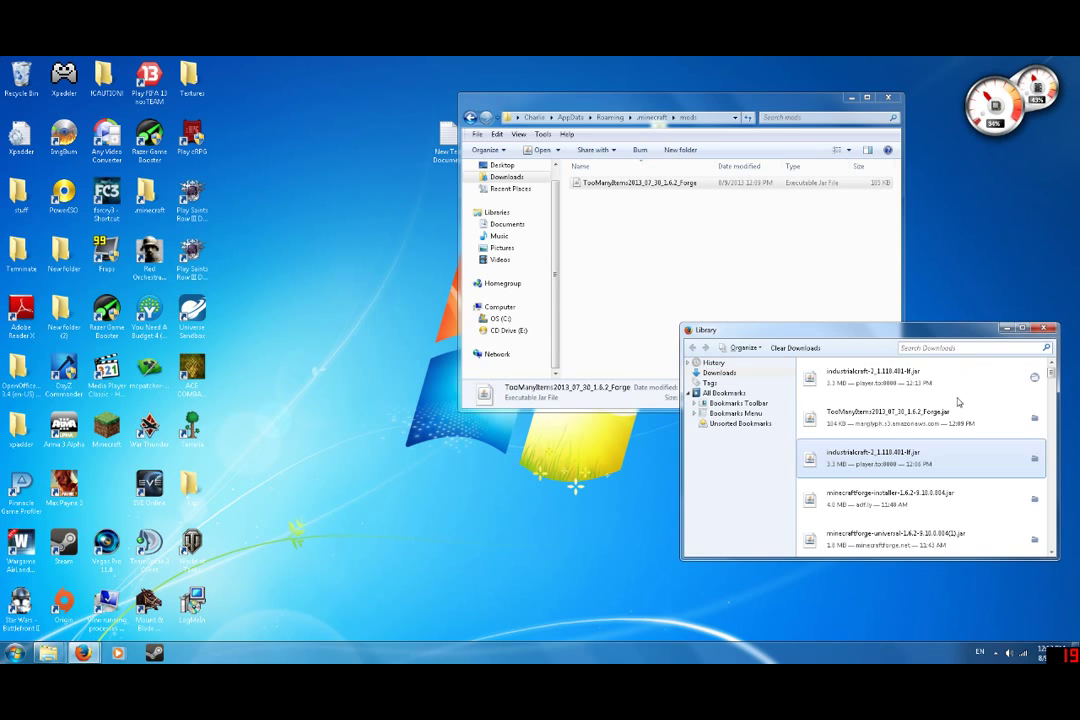
Step: Copy the newly downloaded industrialcraft-2_1.118.401-lf.jar into the mods folder and return to .minecraft
click(905, 383)
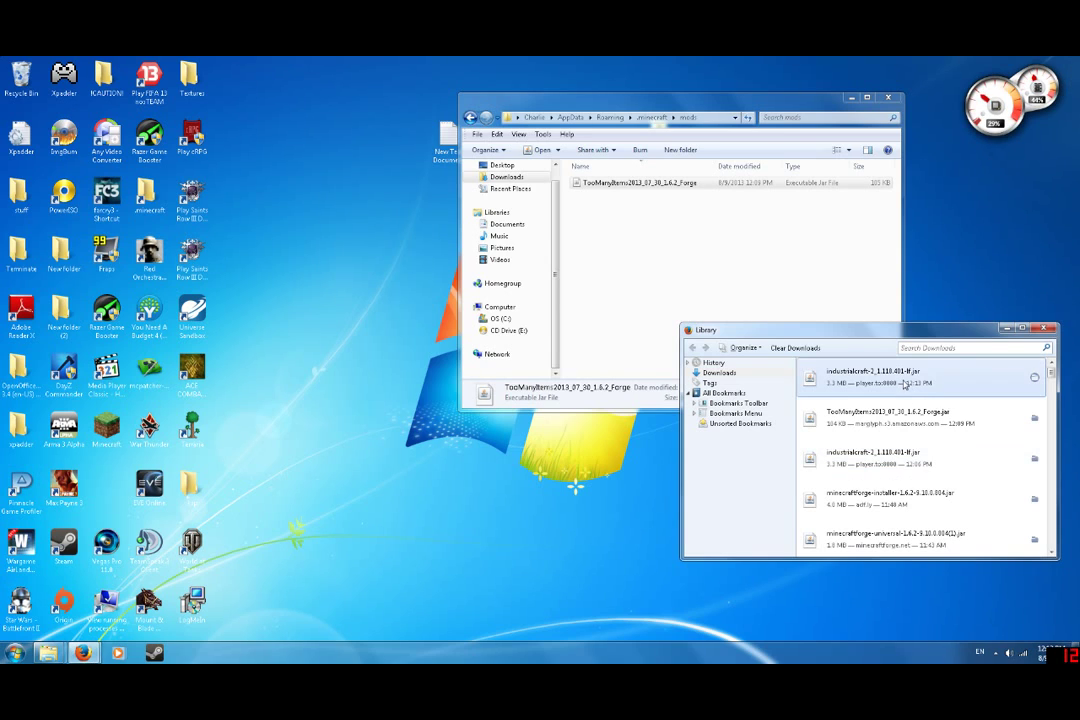
drag(905, 383, 713, 265)
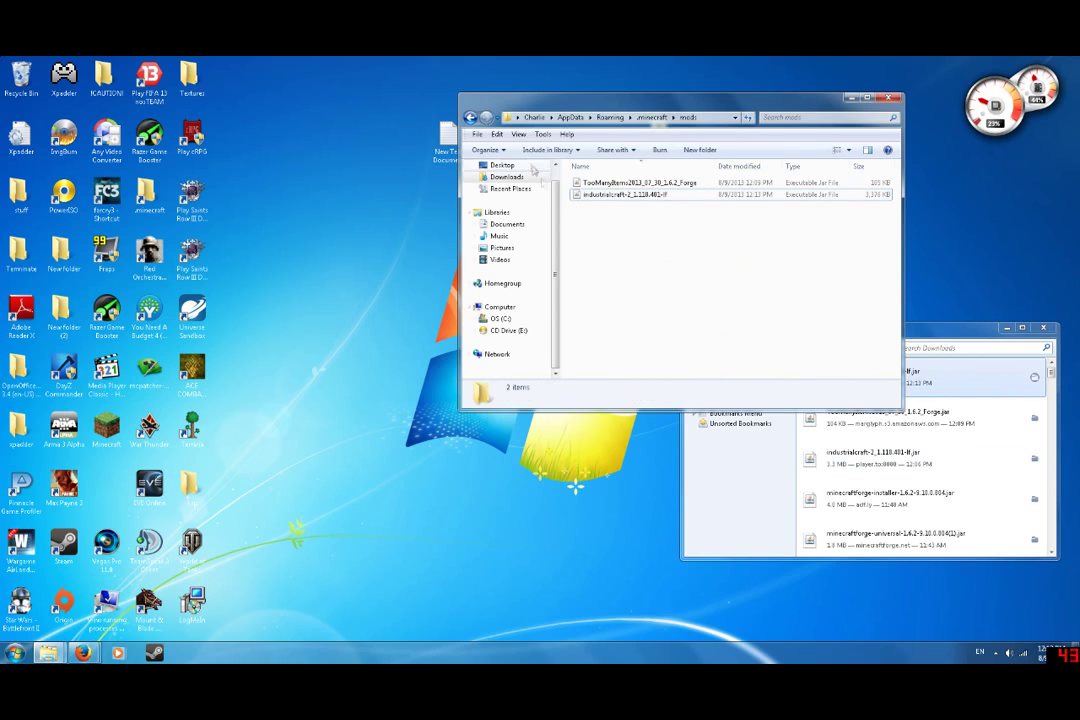
click(474, 118)
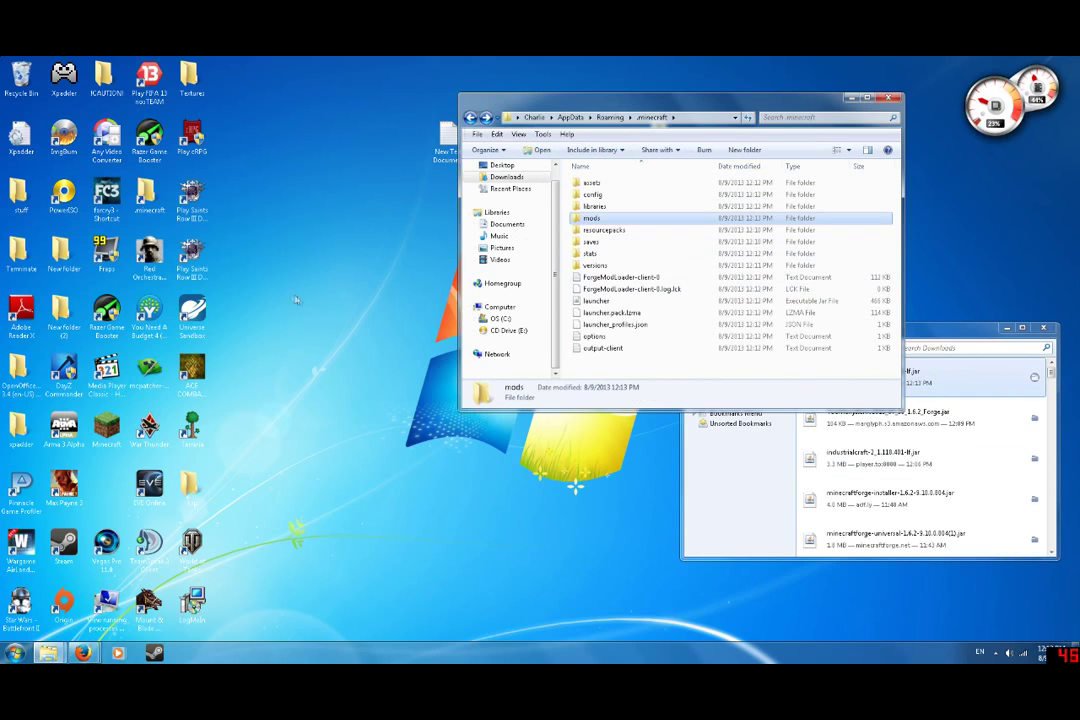
Step: Run the Minecraft launcher again and start the game with the Forge profile
double_click(106, 428)
click(571, 364)
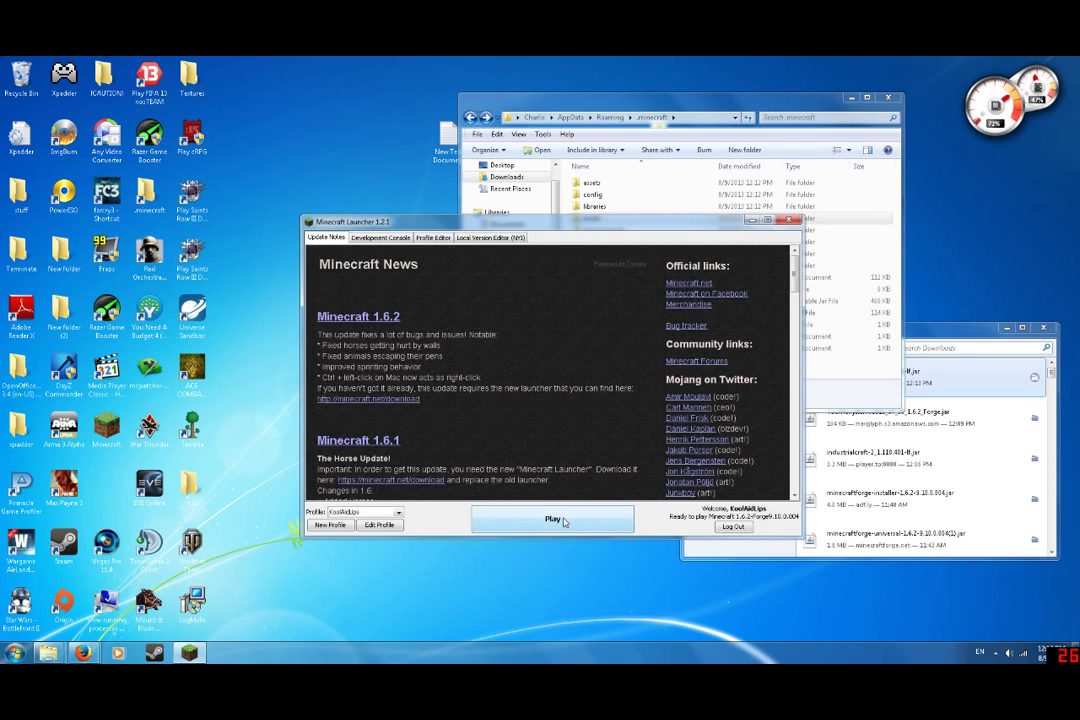
click(564, 521)
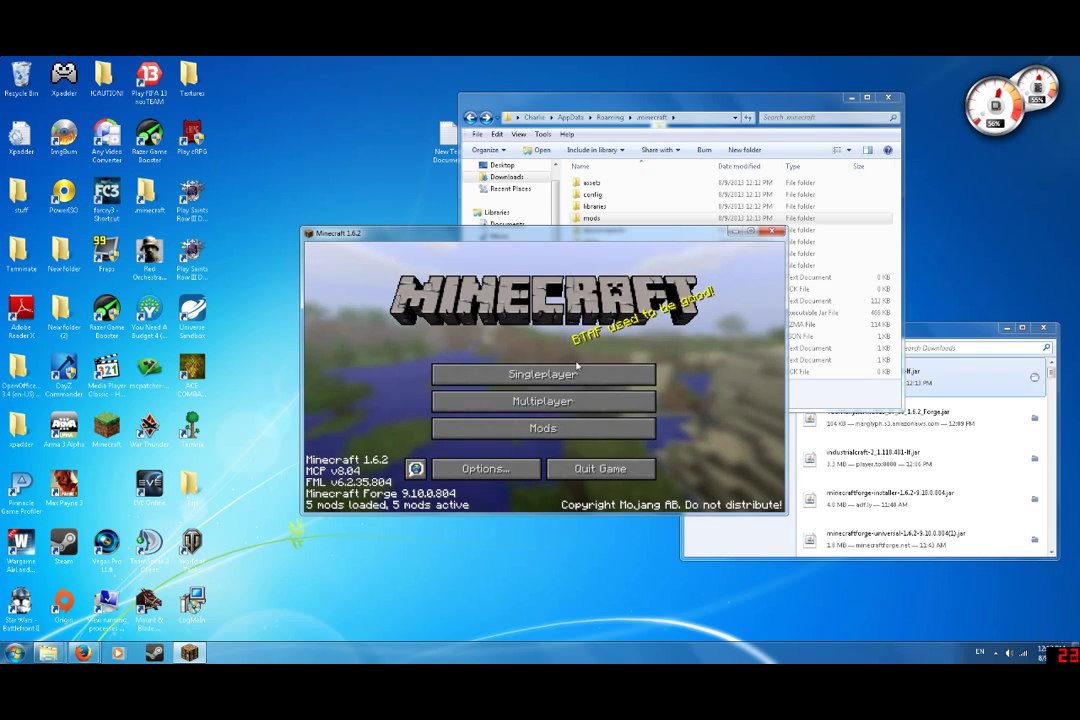
Step: Check the mod list for TooManyItems and IndustrialCraft 2, and return to the main menu
click(530, 430)
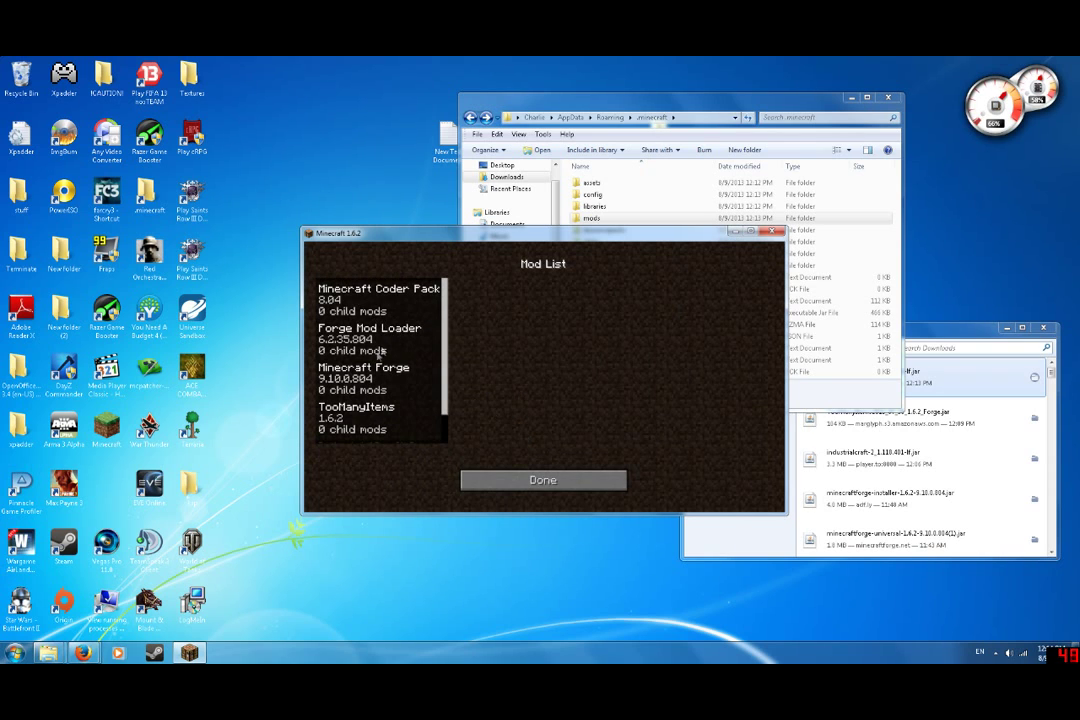
scroll(375, 362, down, 1)
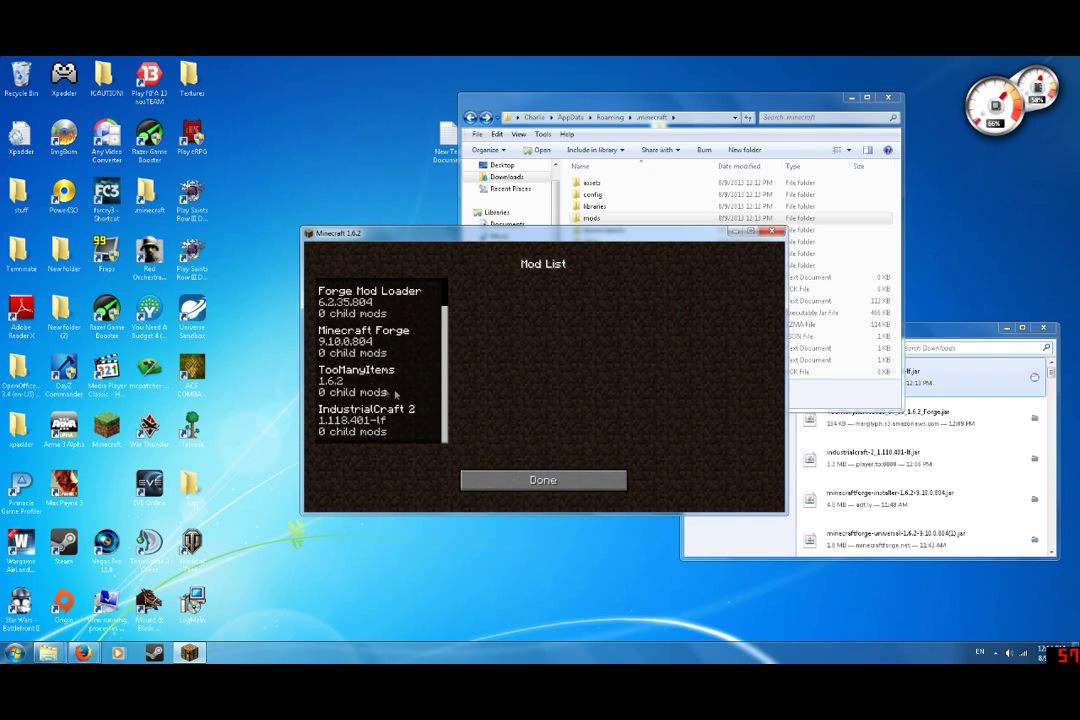
click(532, 481)
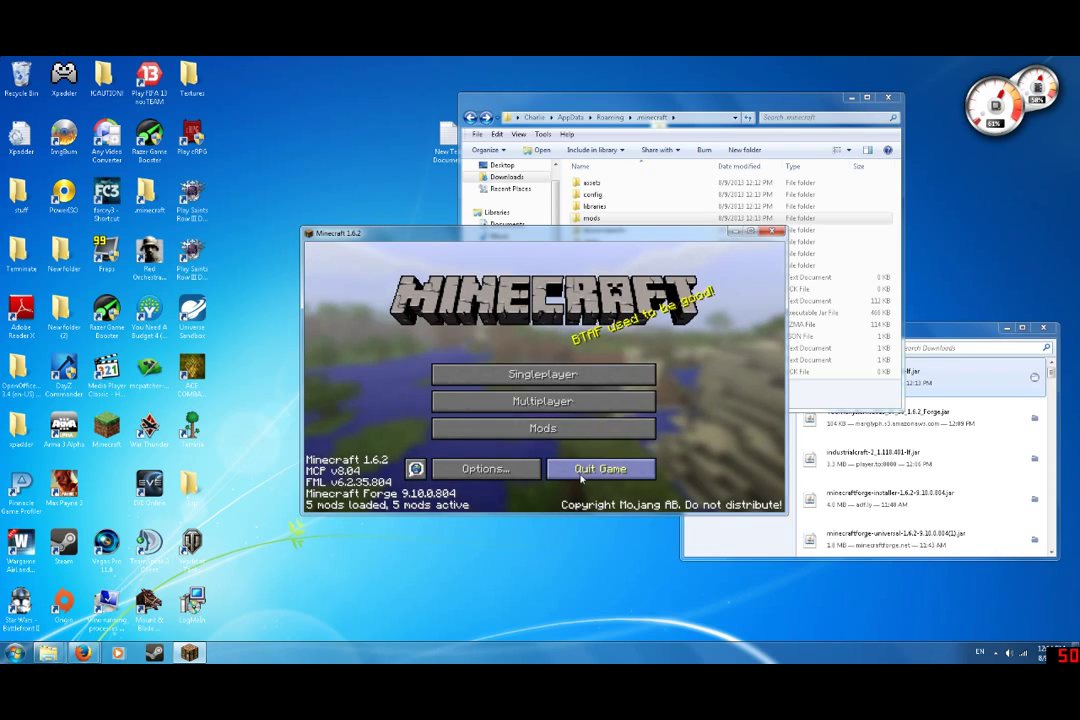
Step: Start setting up a new singleplayer world
click(548, 376)
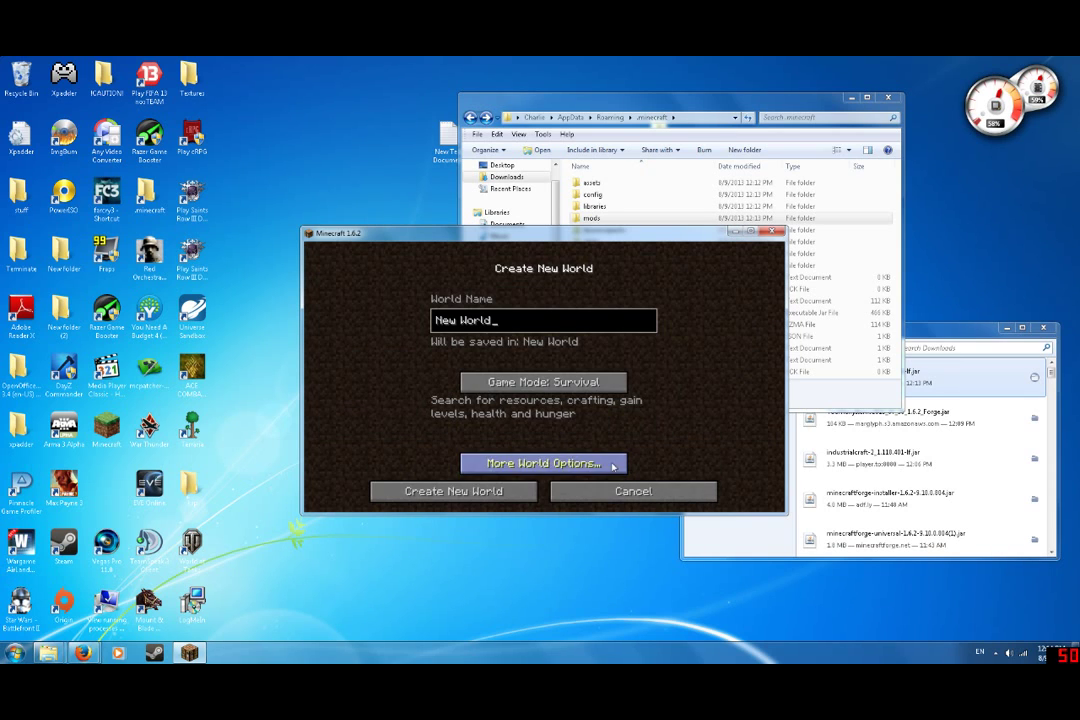